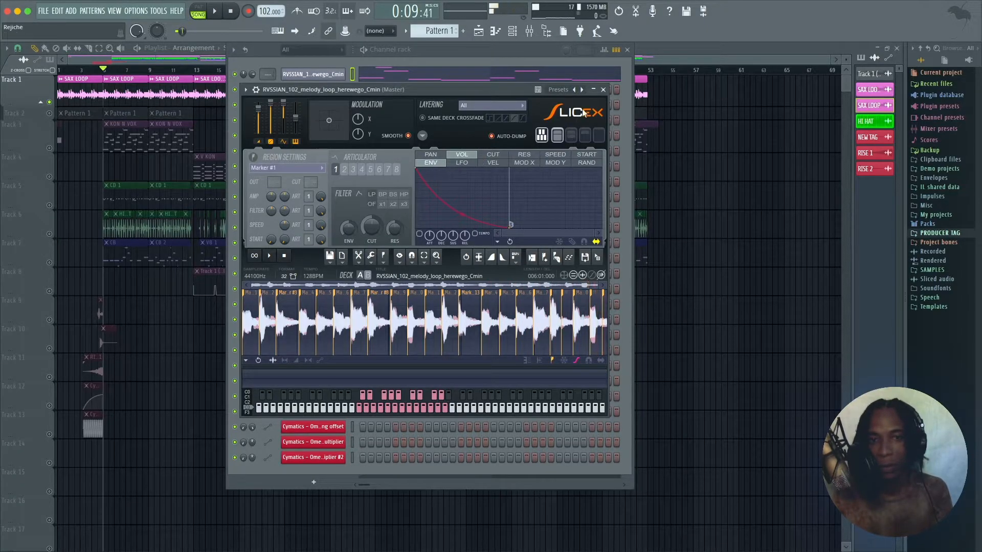
Close the Slicex plugin and channel rack, and listen to the soloed SAX LOOP track in the arrangement
left_click(604, 89)
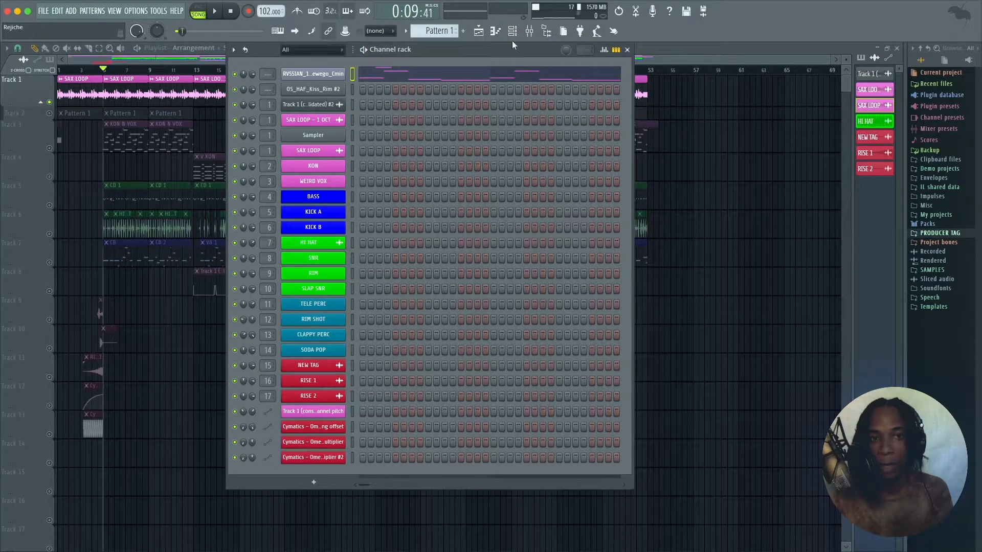
left_click(626, 50)
key("space")
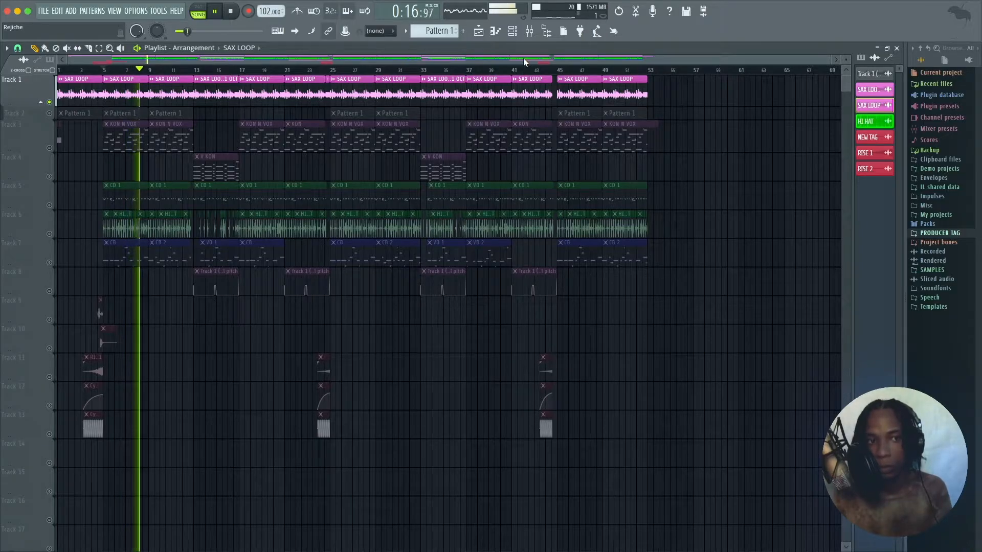
key("space")
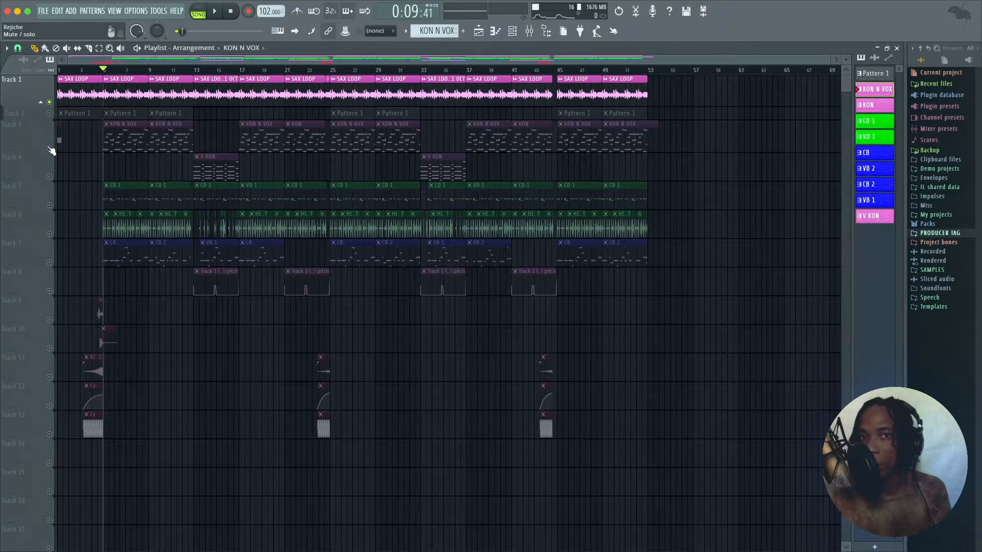
Solo Track 3, listen to its KON N VOX clips, and open the pattern's channel rack
right_click(51, 150)
key("space")
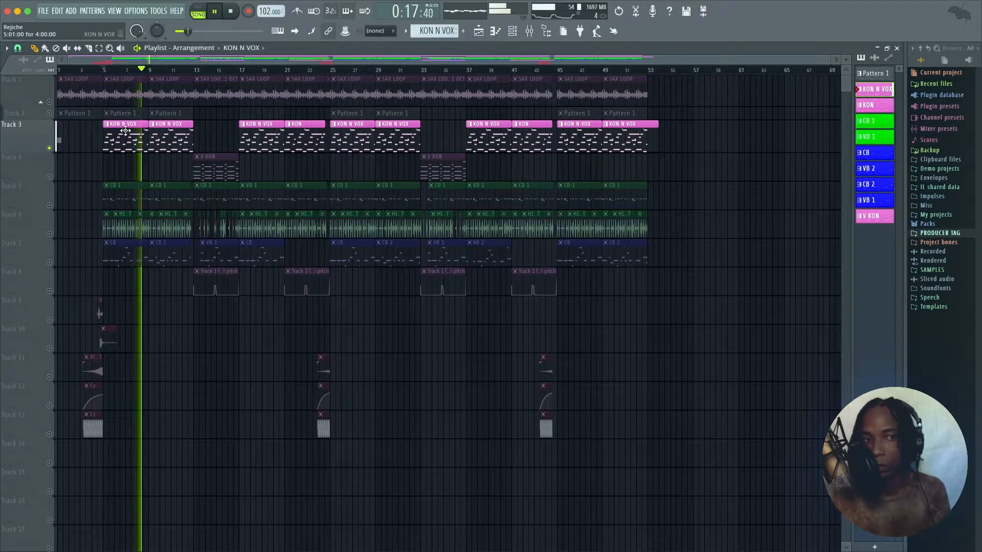
left_click(517, 33)
key("space")
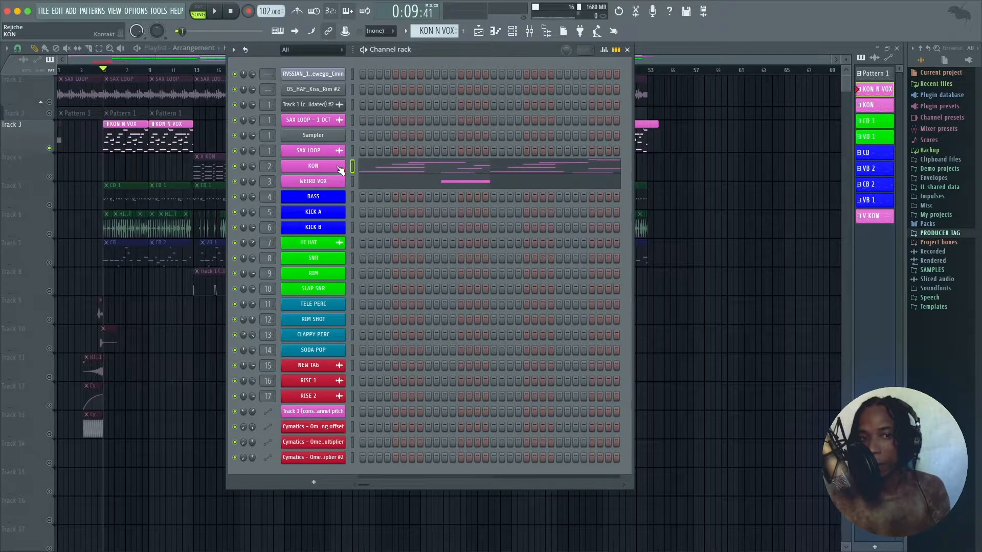
Inspect the Kontakt instruments on the KON and WEIRD VOX channels and listen to their pattern
left_click(339, 168)
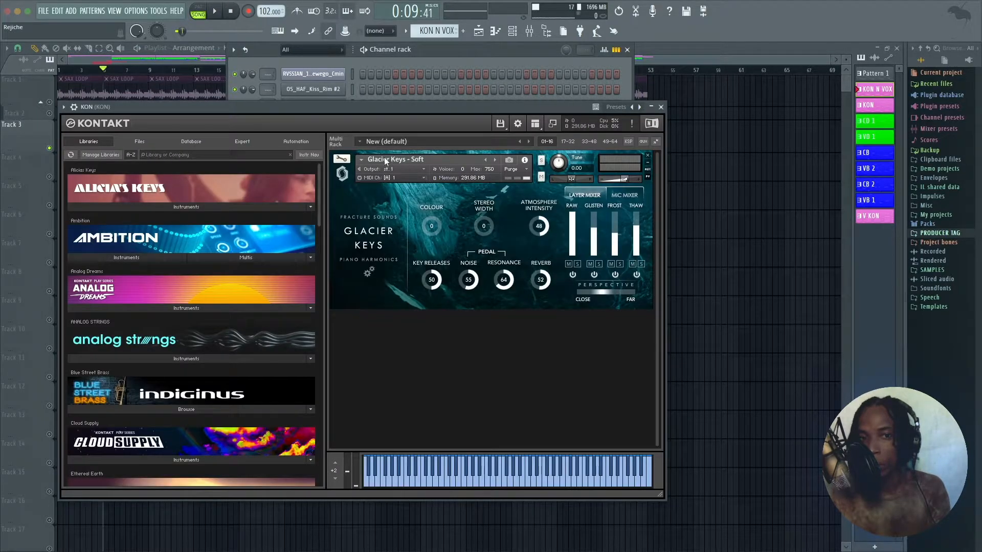
left_click(662, 107)
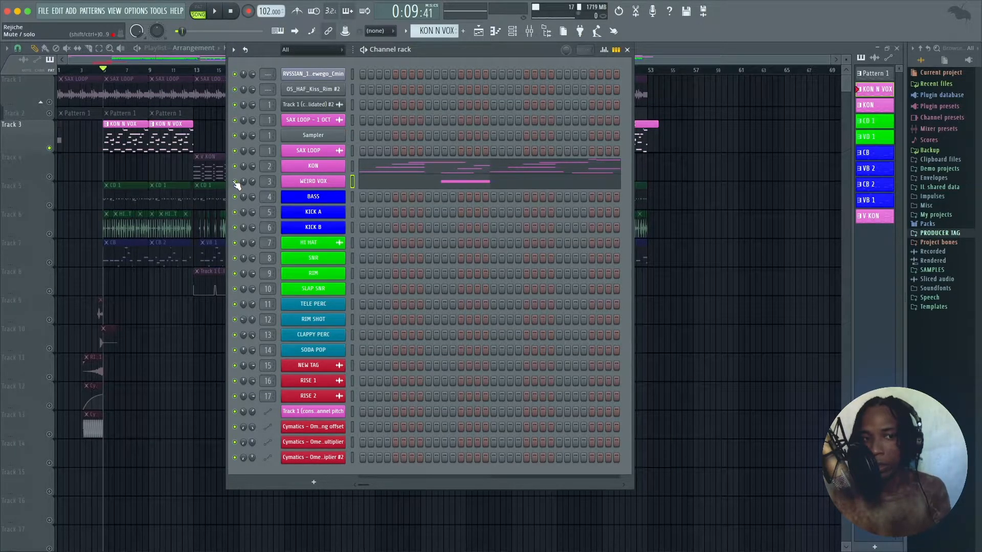
left_click(310, 184)
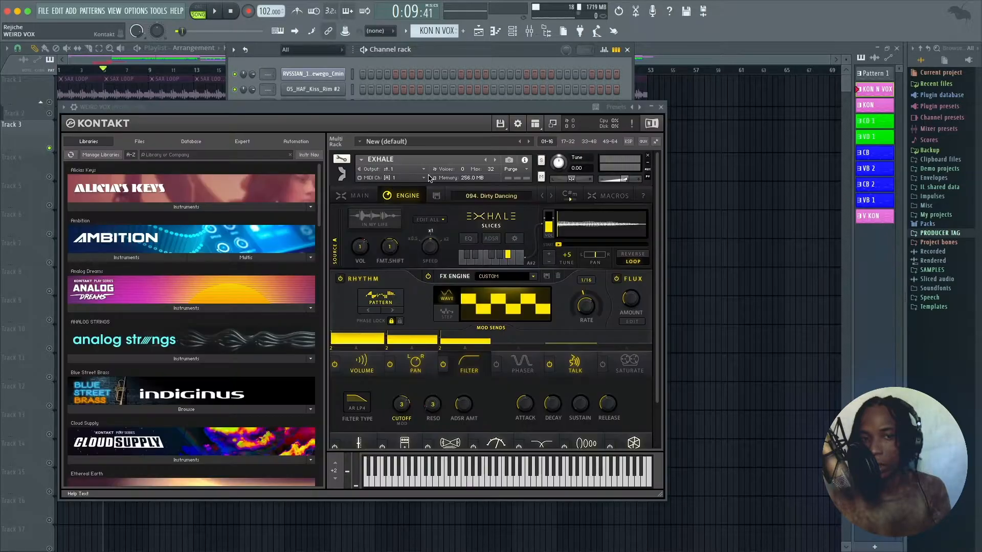
left_click(662, 108)
key("space")
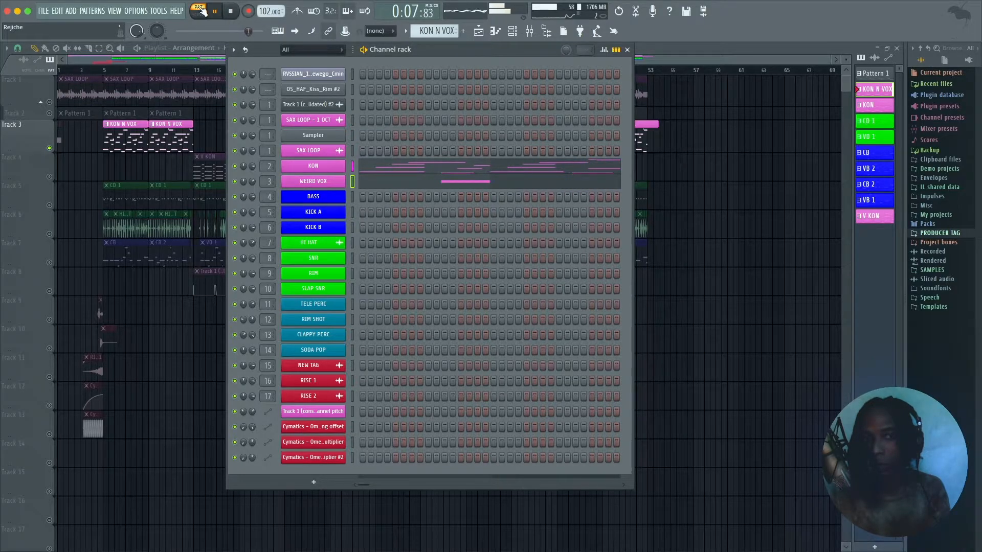
left_click(199, 11)
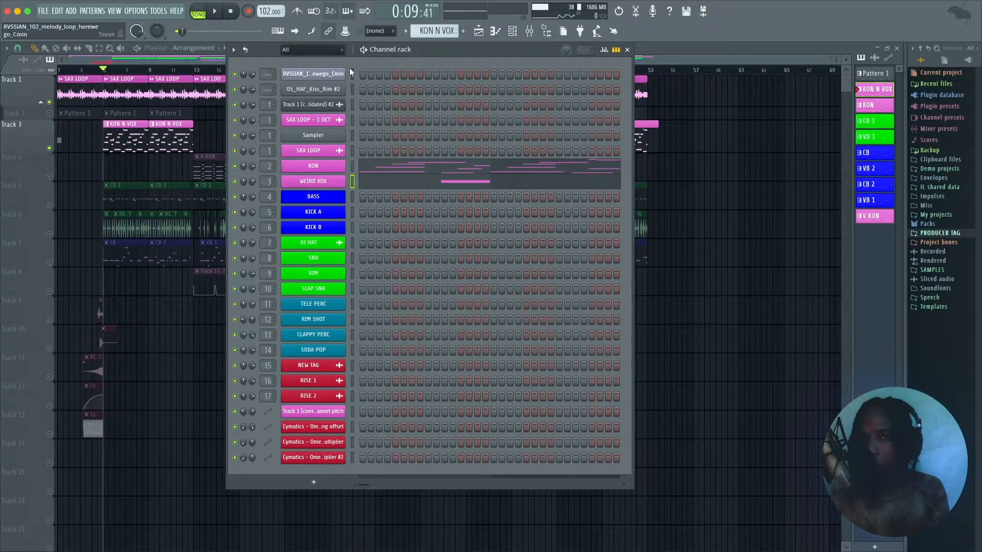
Close the channel rack and listen to the SAX LOOP and KON N VOX tracks together in the arrangement
left_click(627, 50)
key("space")
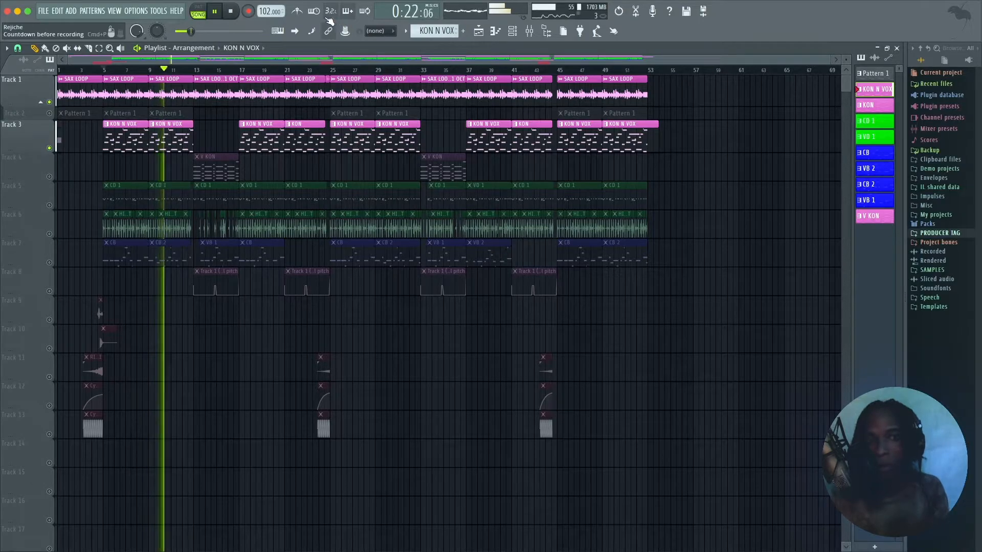
key("space")
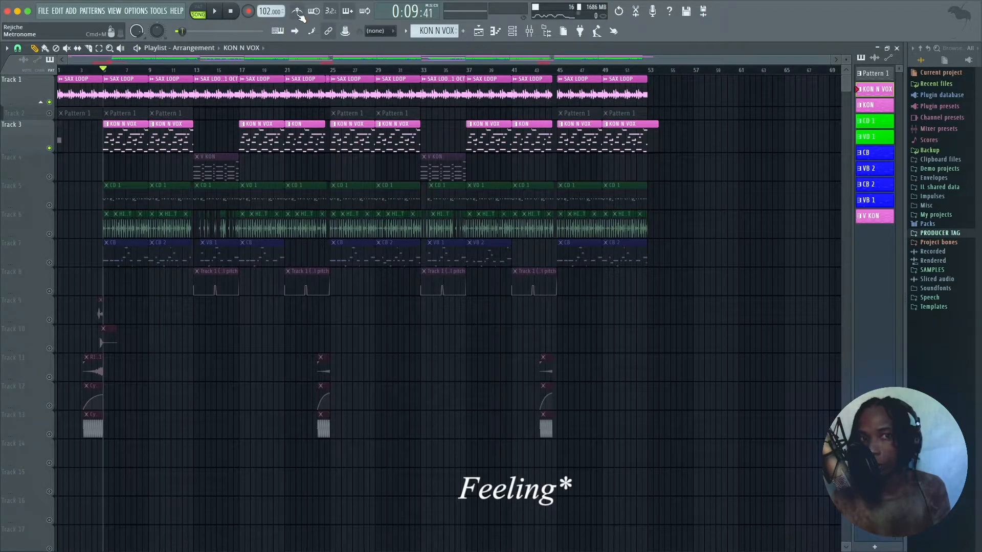
key("space")
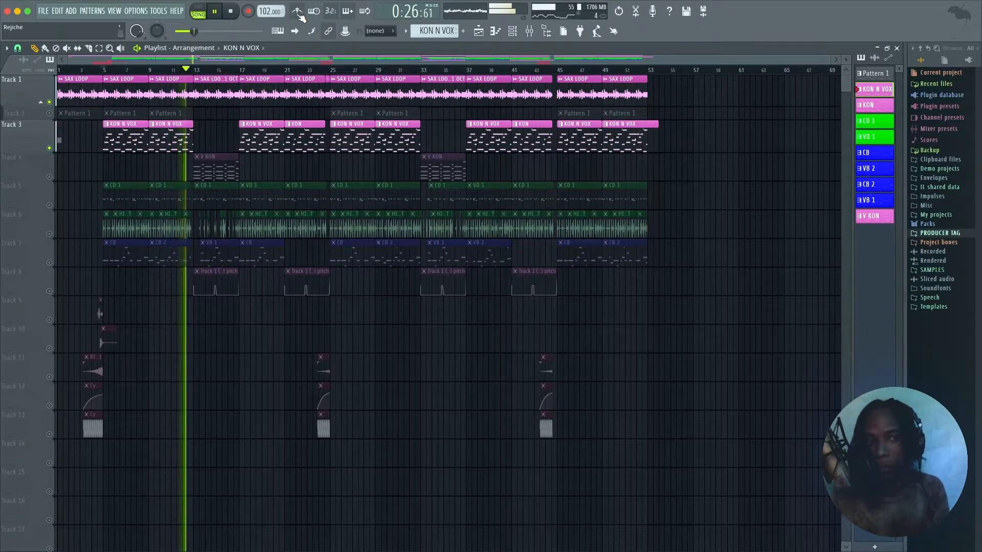
key("space")
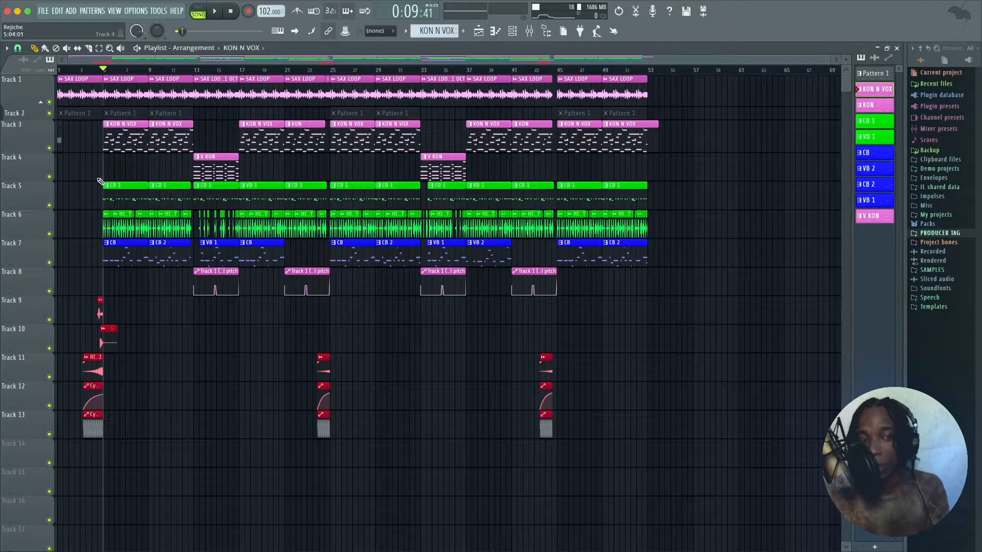
Solo Track 7 and listen to its CB and CB 2 bass clips
right_click(50, 263)
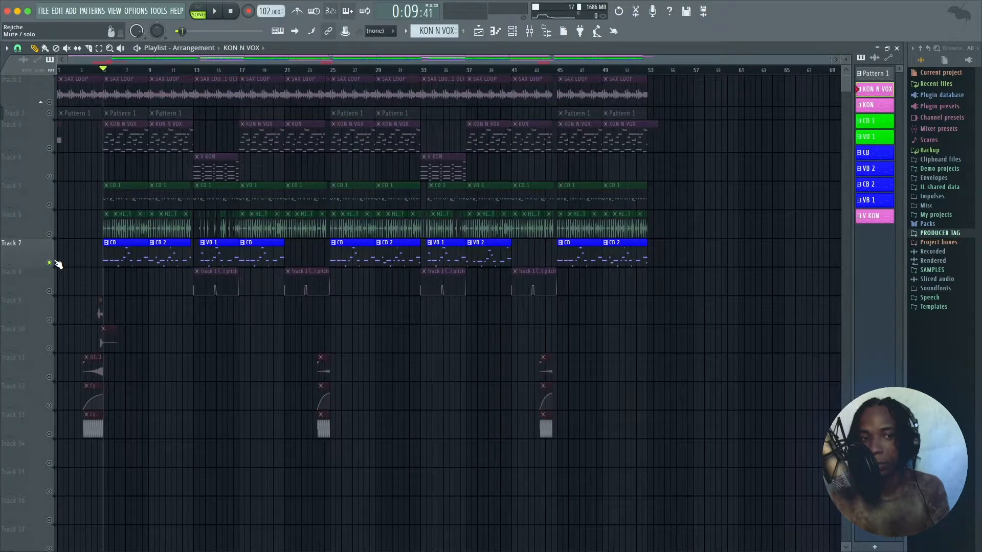
key("space")
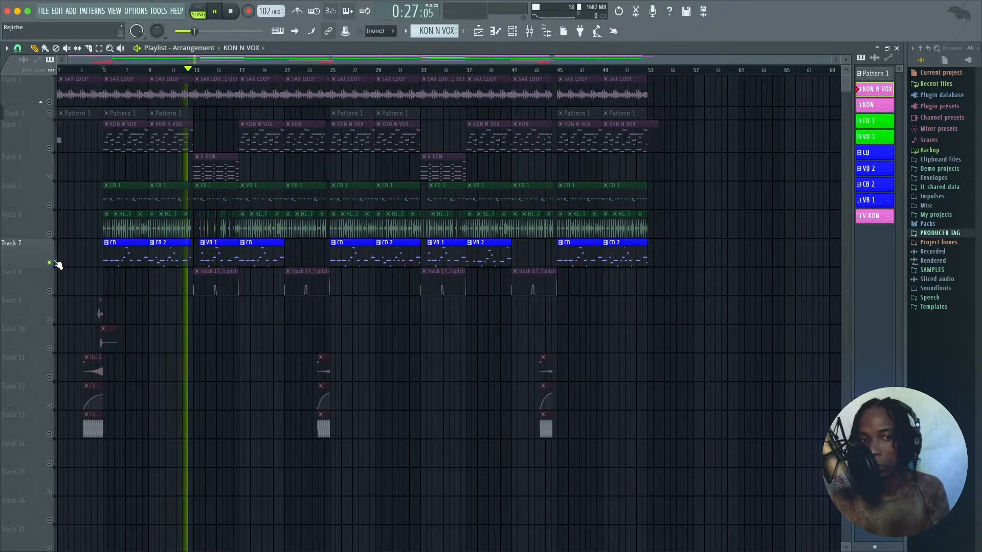
key("space")
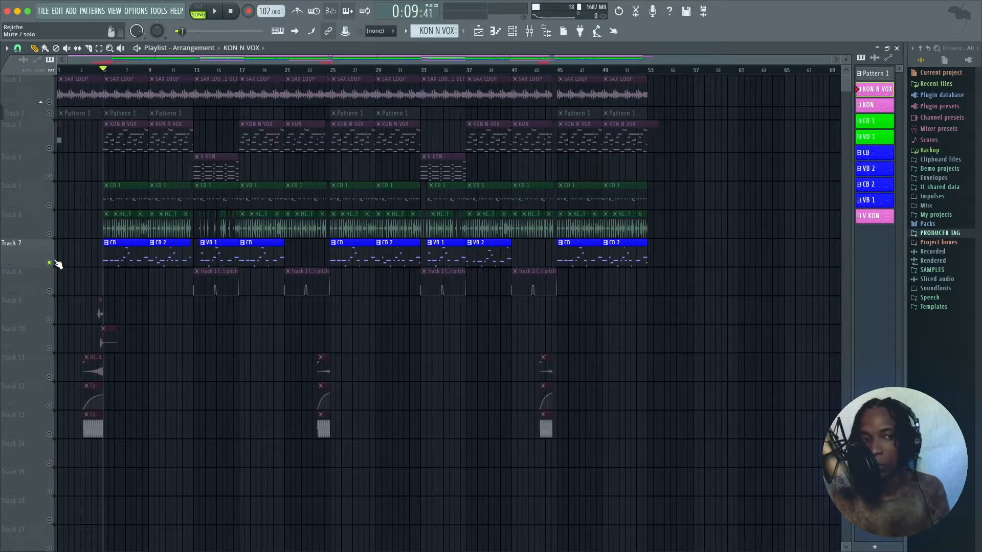
Unmute Tracks 1 and 3 and listen to the melodies together with the bass on Track 7
left_click(50, 102)
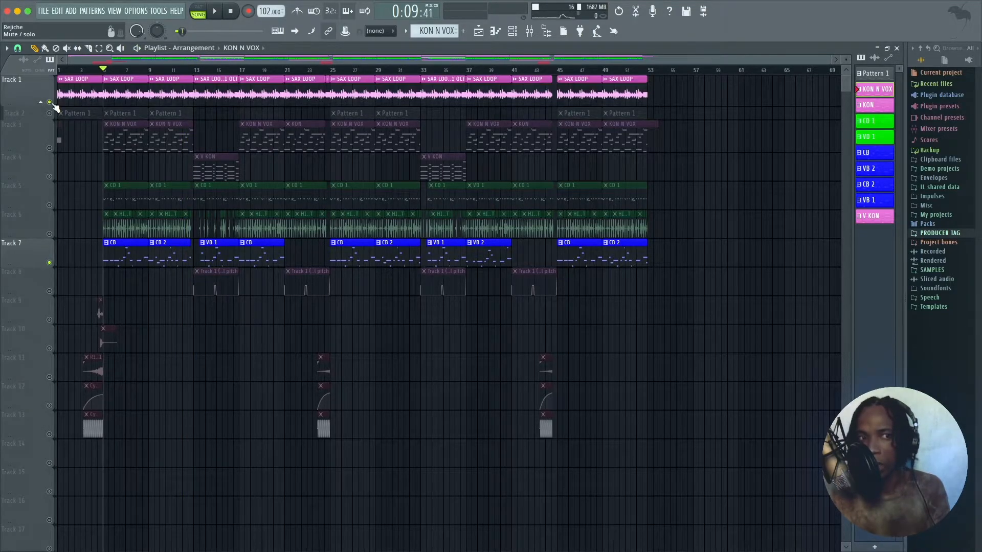
left_click(51, 148)
key("space")
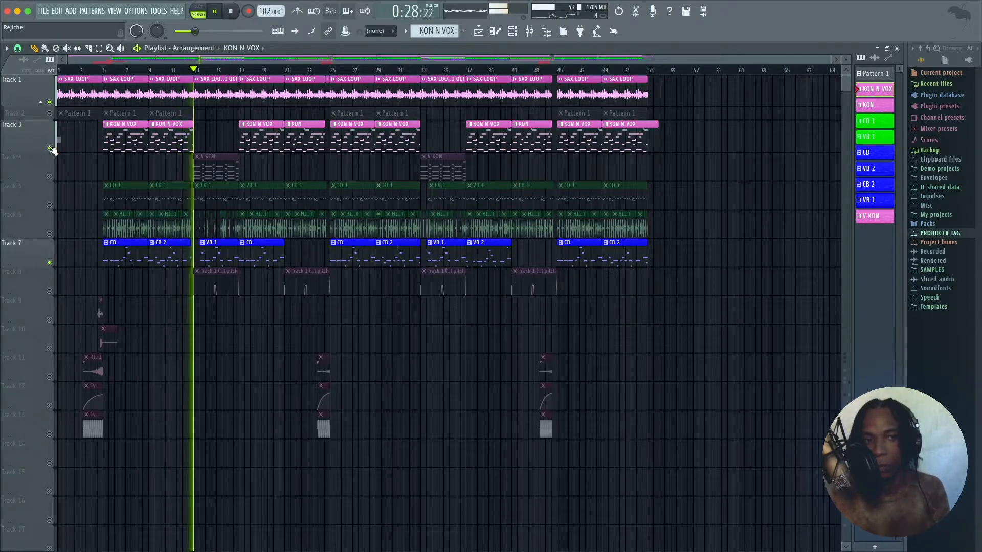
key("space")
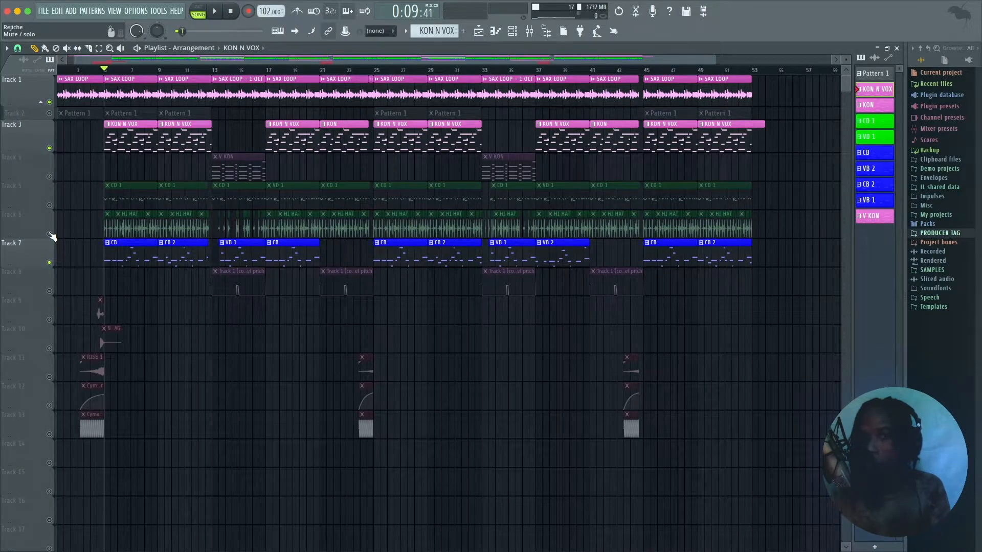
Solo Track 6 and listen to its HI HAT clips
left_click(50, 234, "ctrl")
key("space")
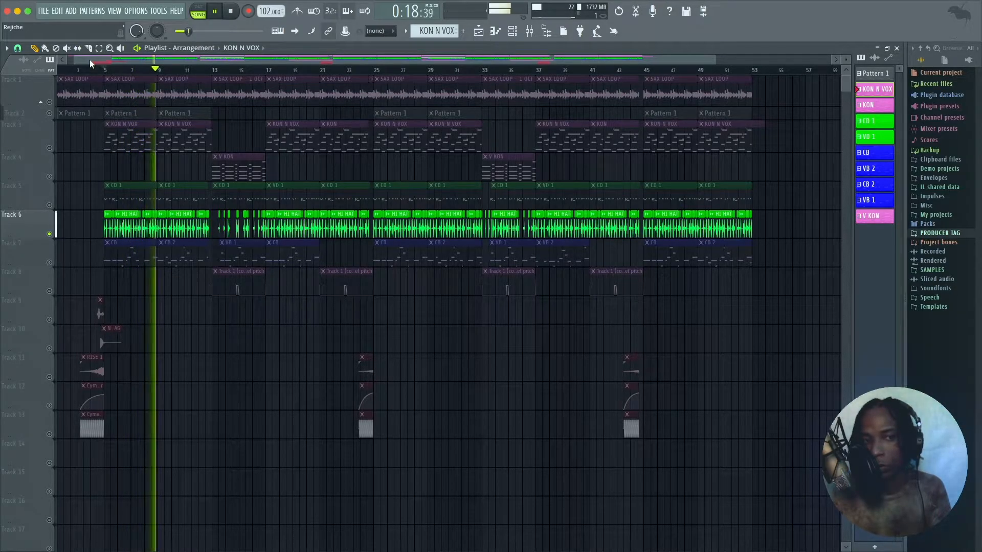
key("space")
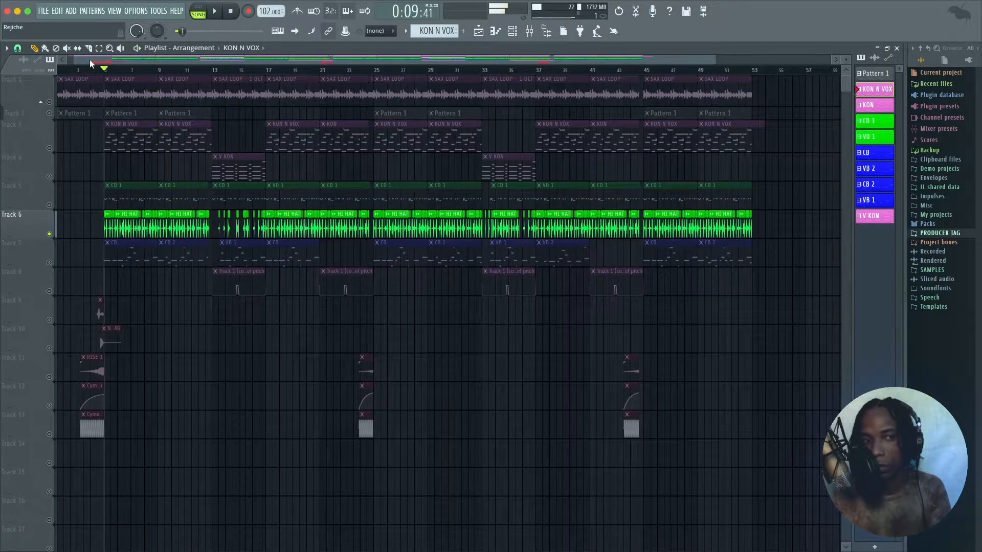
Inspect the HI HAT clip's sample settings, close them, and replay the chopped hi-hat loop
scroll(109, 72, "up", 2)
scroll(109, 72, "up", 5)
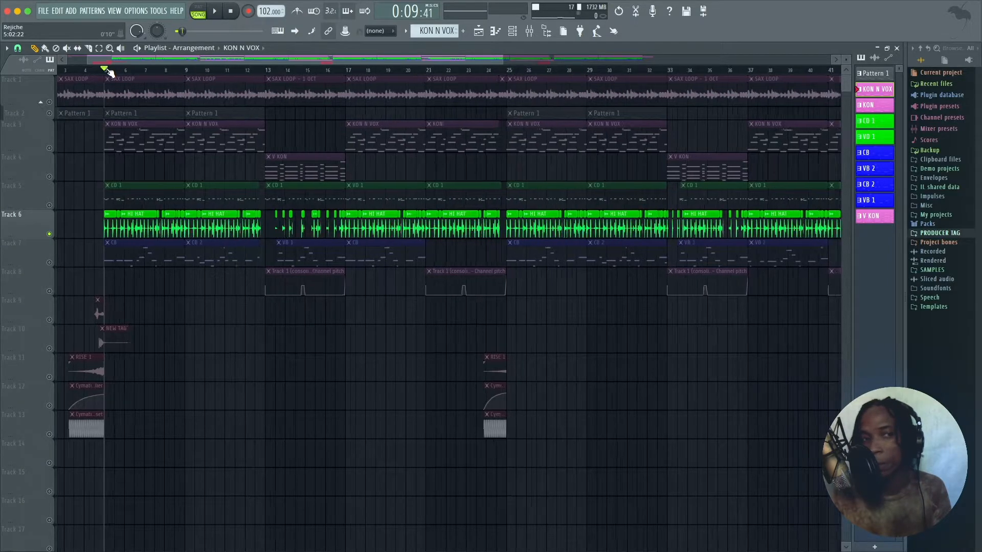
double_click(214, 226)
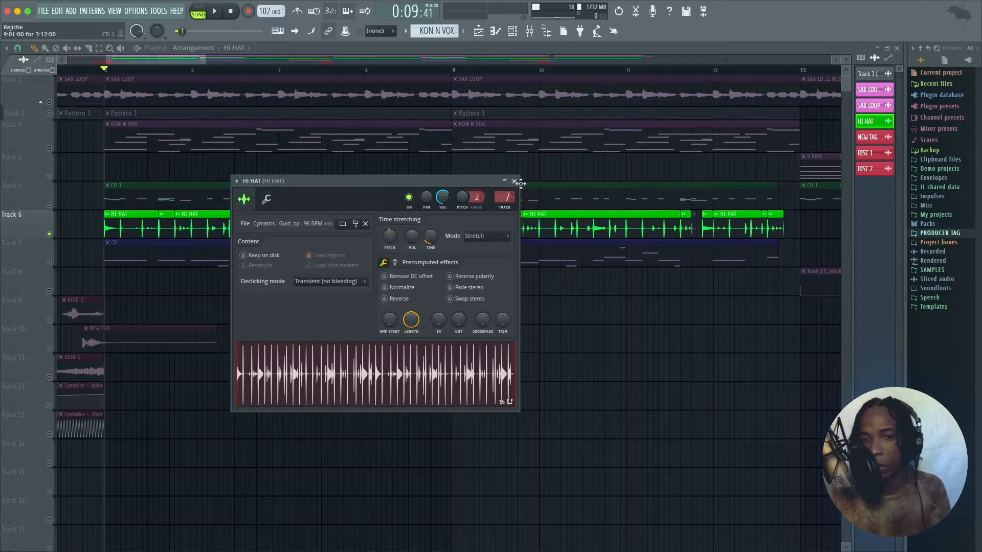
left_click(514, 181)
key("space")
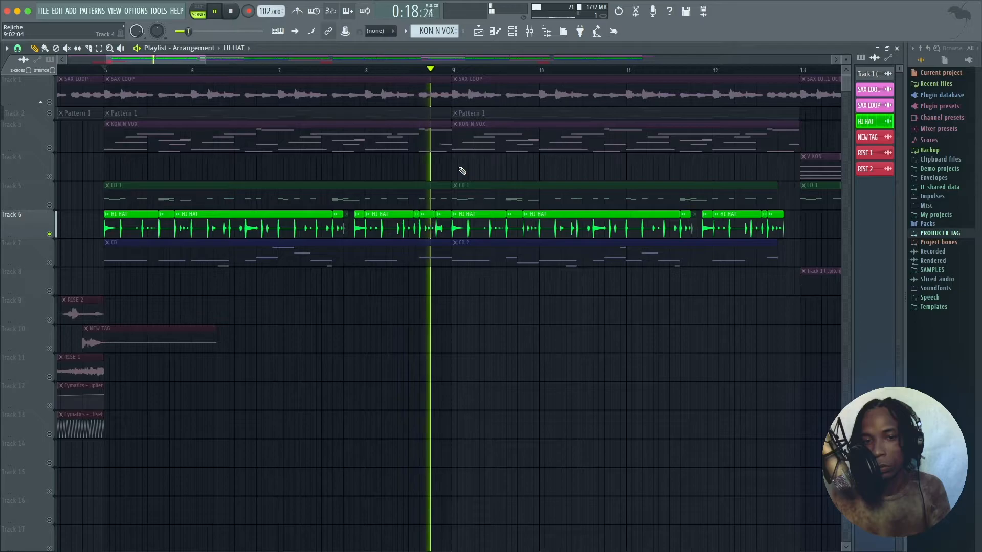
key("space")
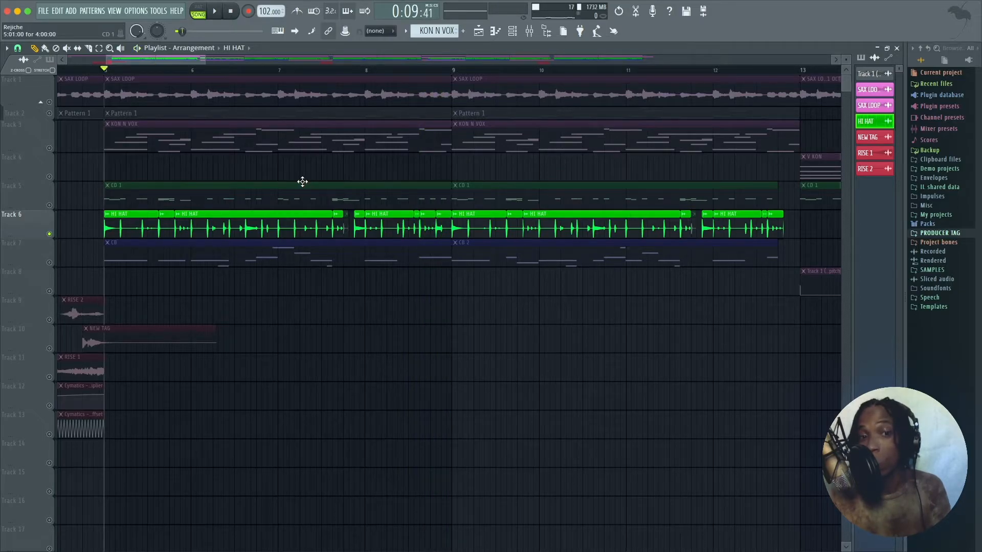
Unmute Track 7 and listen to the bass together with the hi-hats on Track 6
left_click(50, 262)
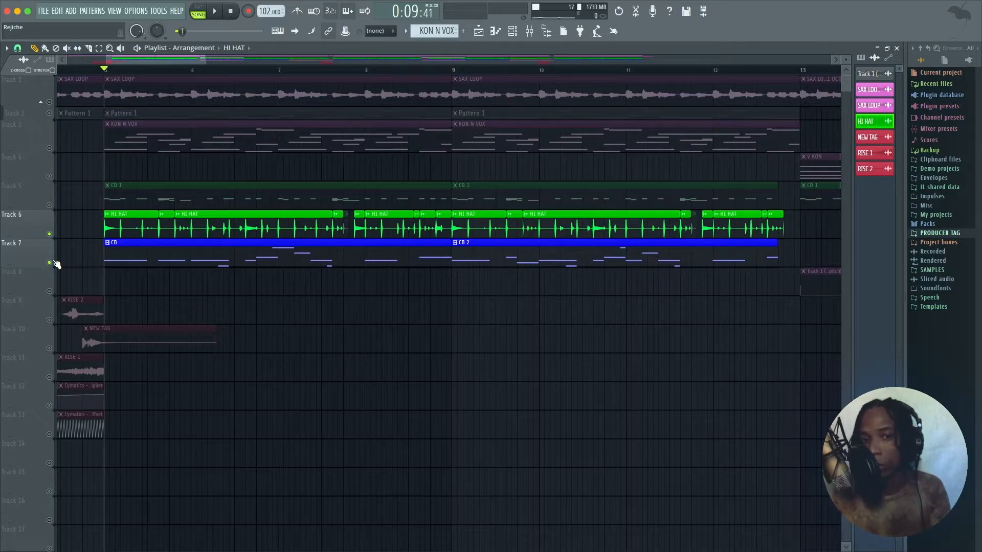
key("space")
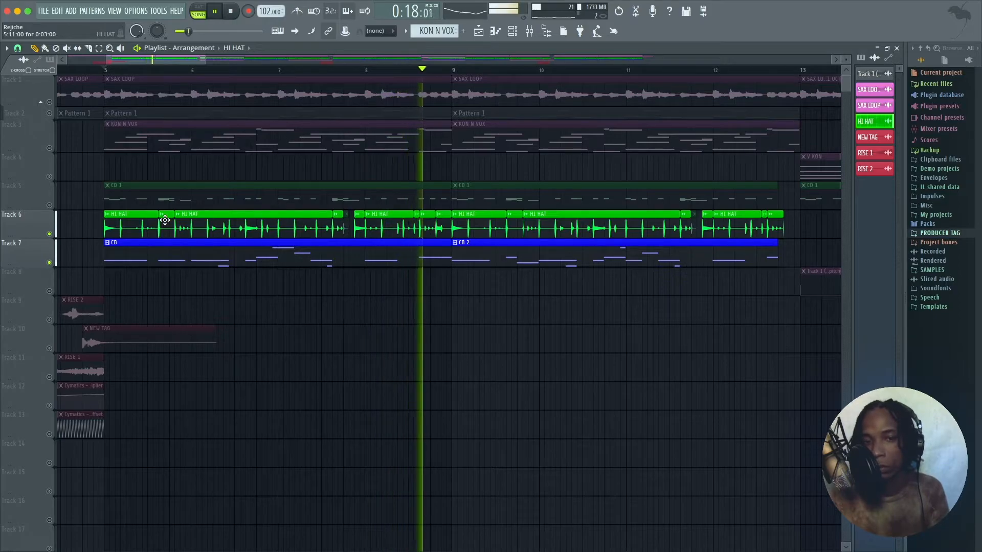
key("space")
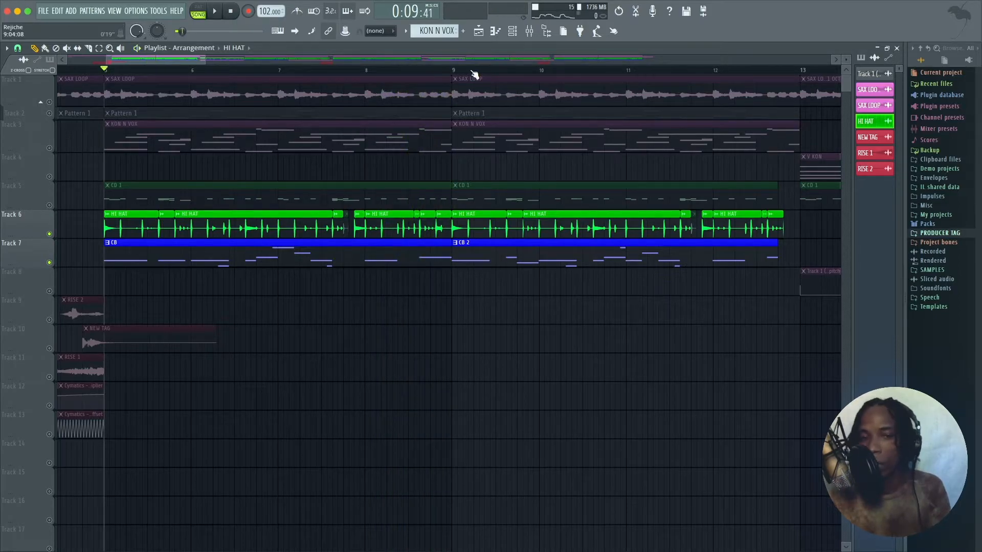
Unmute Tracks 1 and 3, listen to them with the hi-hats and bass, and save the project
left_click(49, 101)
left_click(49, 148)
key("space")
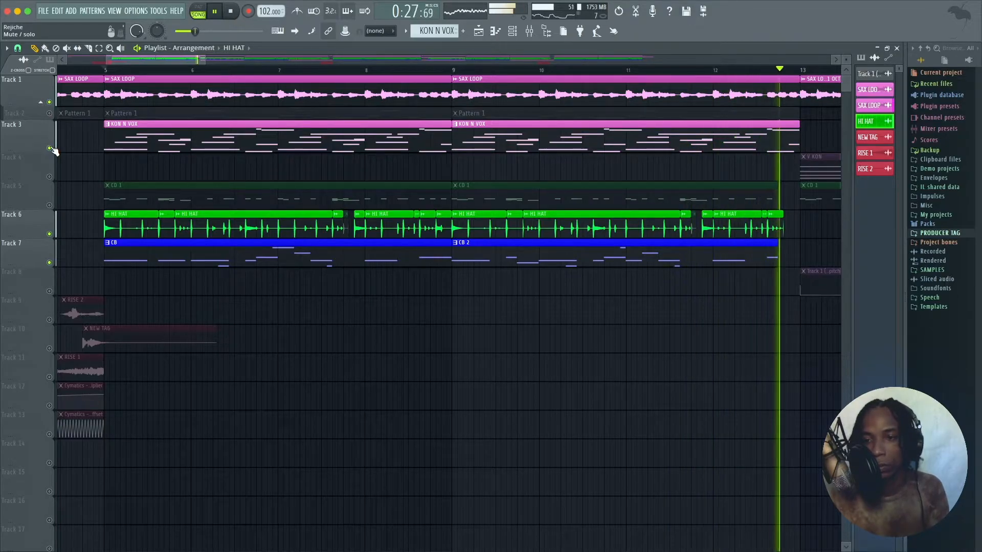
key("ctrl+s")
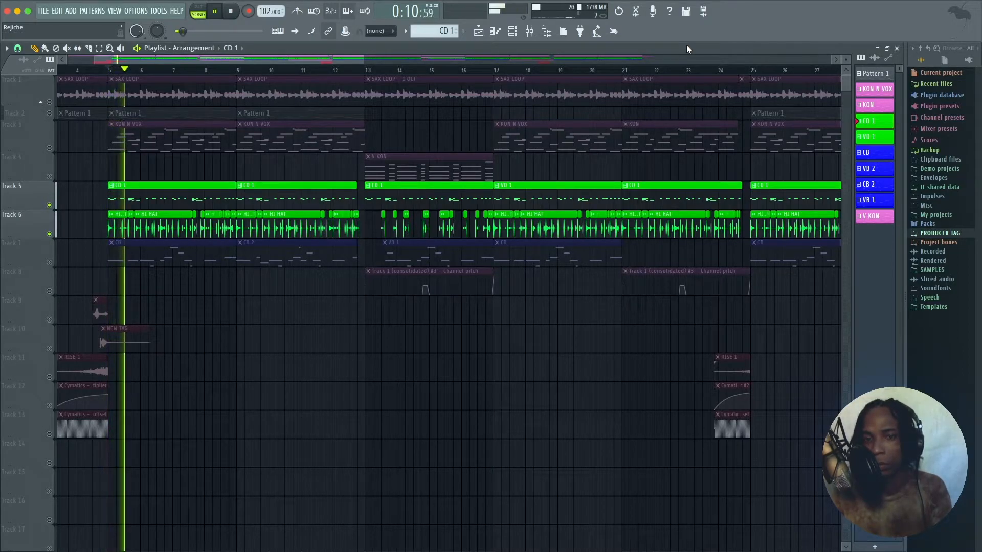
Open the channel rack for the CD 1 drum pattern and listen to only its SNR and RIM channels
left_click(521, 32)
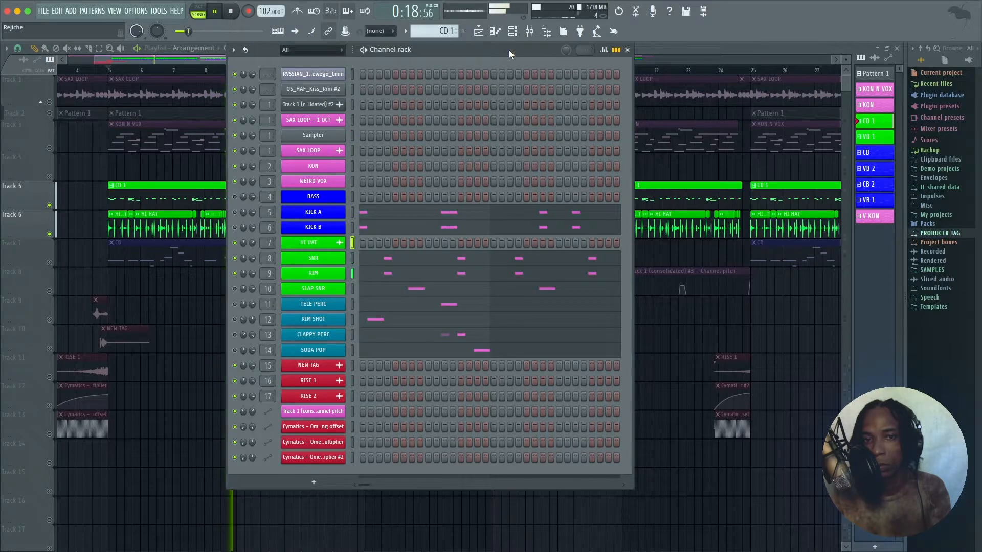
key("space")
left_click(513, 32)
left_click(513, 32)
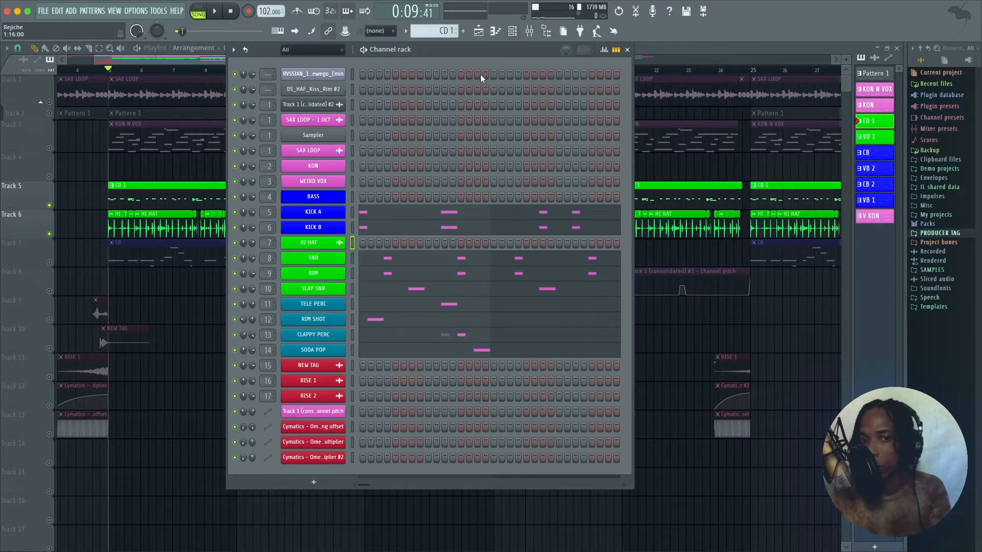
key("space")
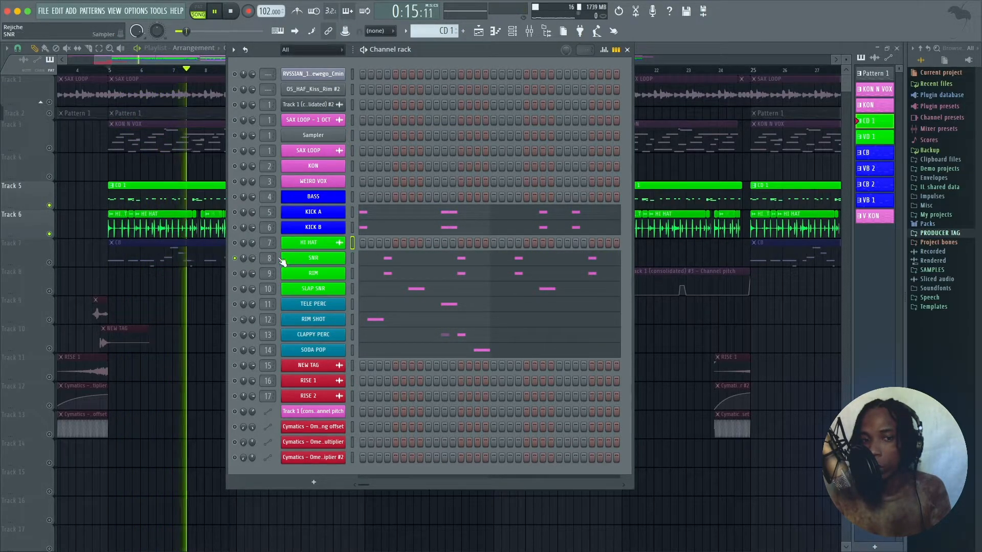
left_click(235, 274)
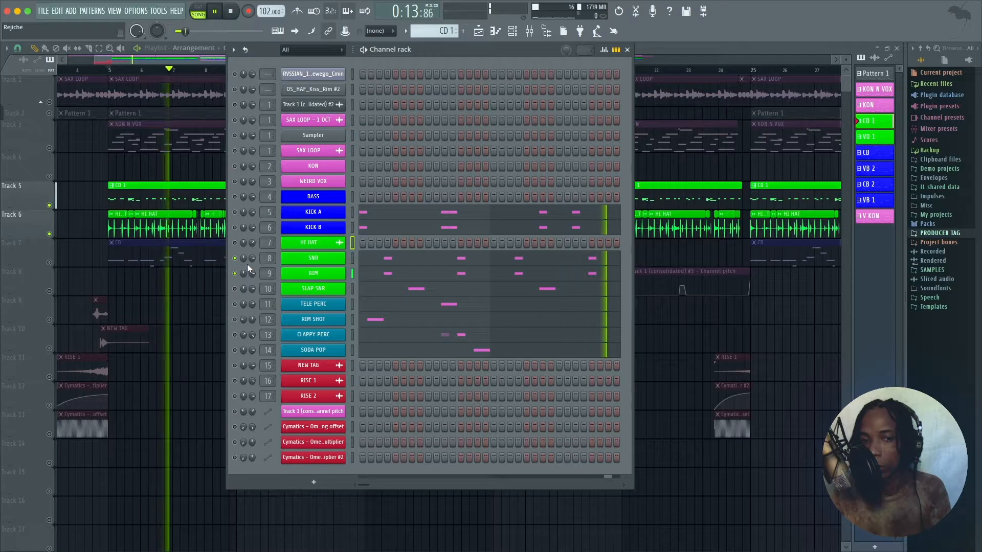
Unmute the SLAP SNR, TELE PERC, RIM SHOT, CLAPPY PERC and SODA POP channels and listen to them with SNR and RIM
key("space")
key("space")
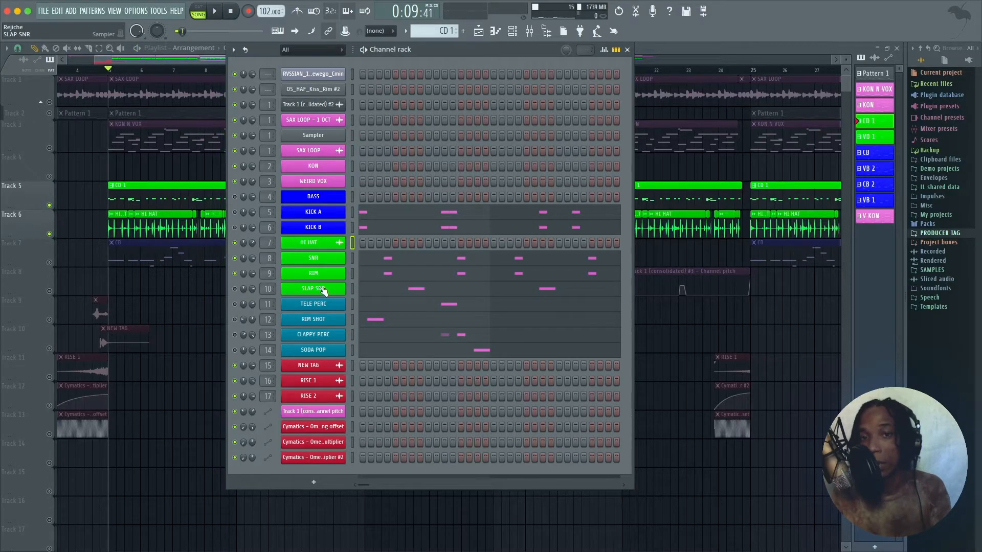
key("space")
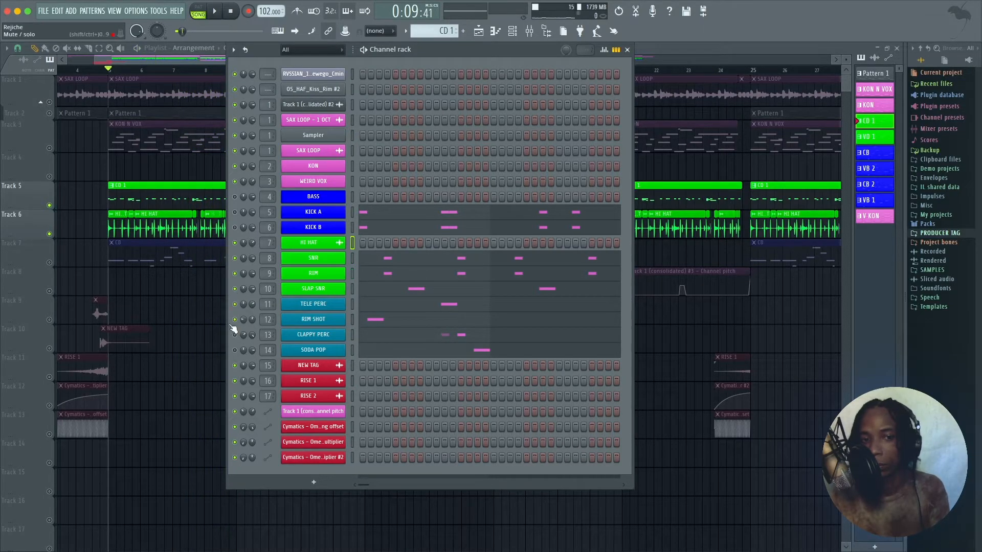
key("space")
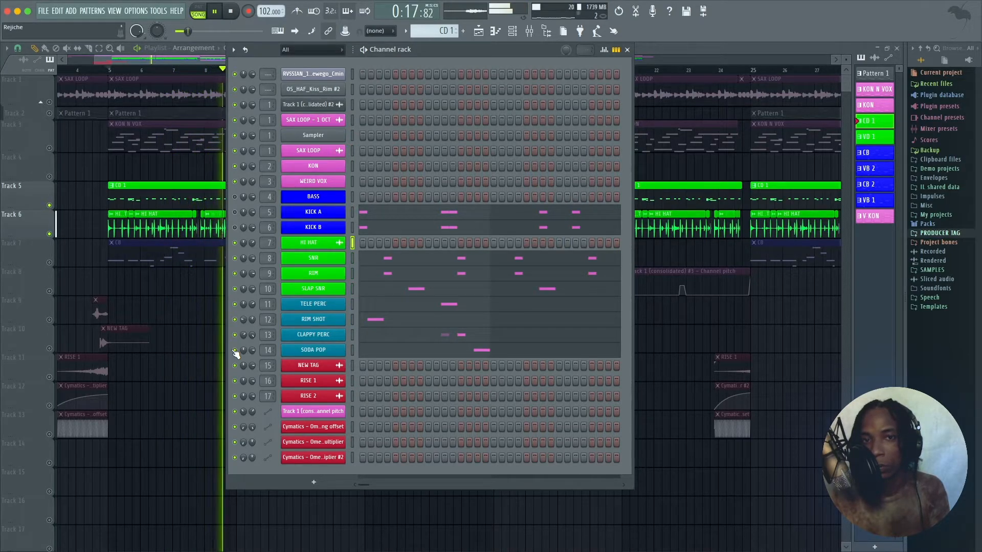
Close the channel rack, unmute Track 7, and listen to the bass together with the drums and hi-hats
key("F6")
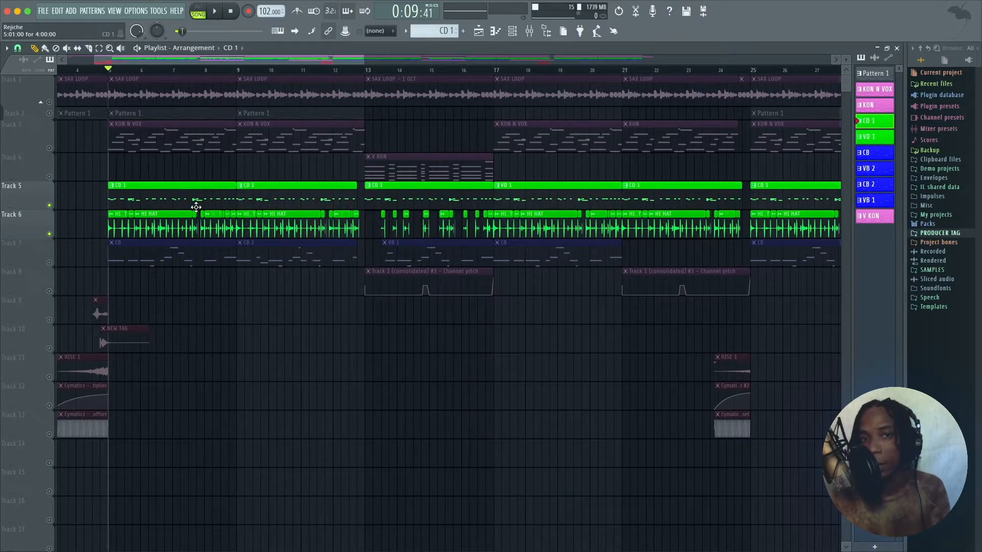
key("space")
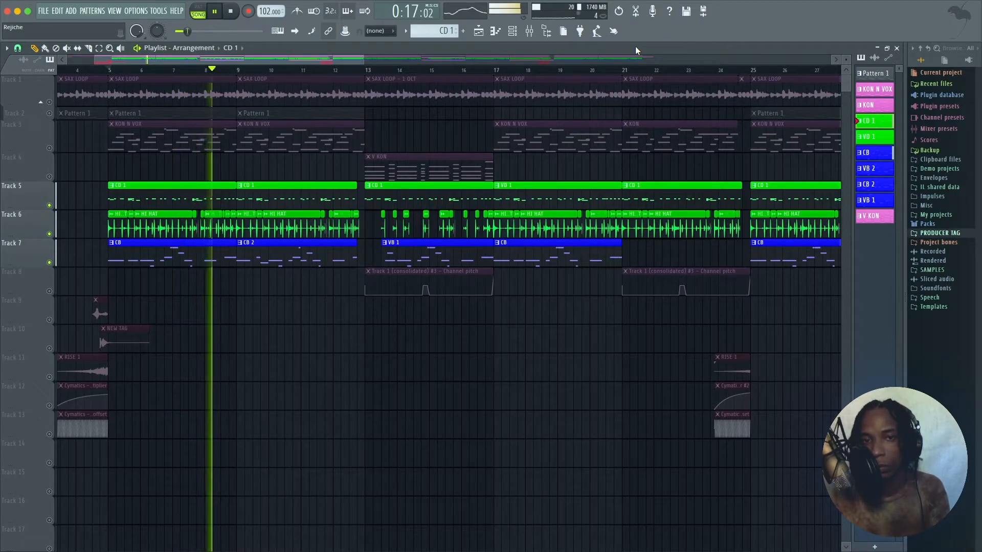
key("space")
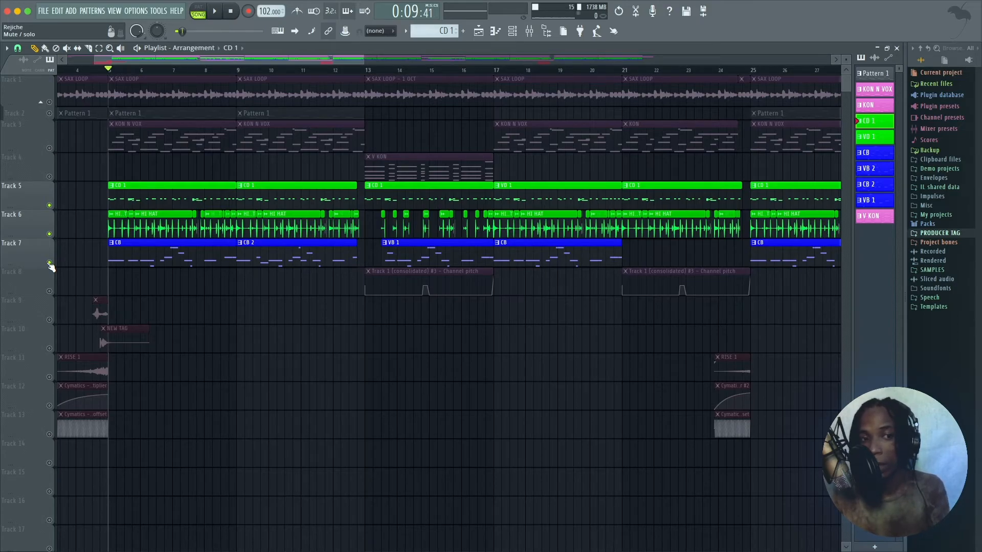
Unmute all playlist tracks, listen to the full beat, and bring the whole arrangement into view
left_click(50, 264, "ctrl")
key("space")
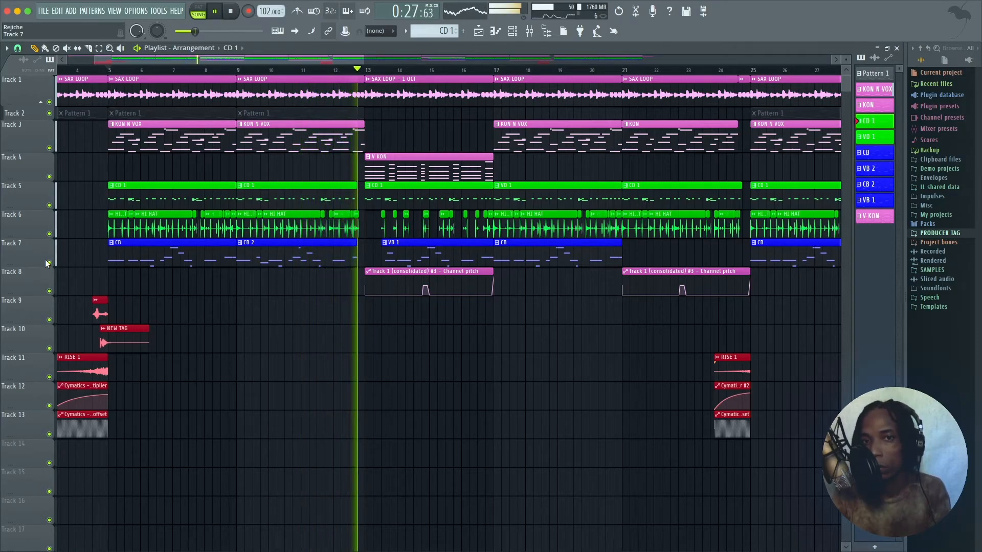
key("space")
scroll(529, 362, "down", 5, "ctrl")
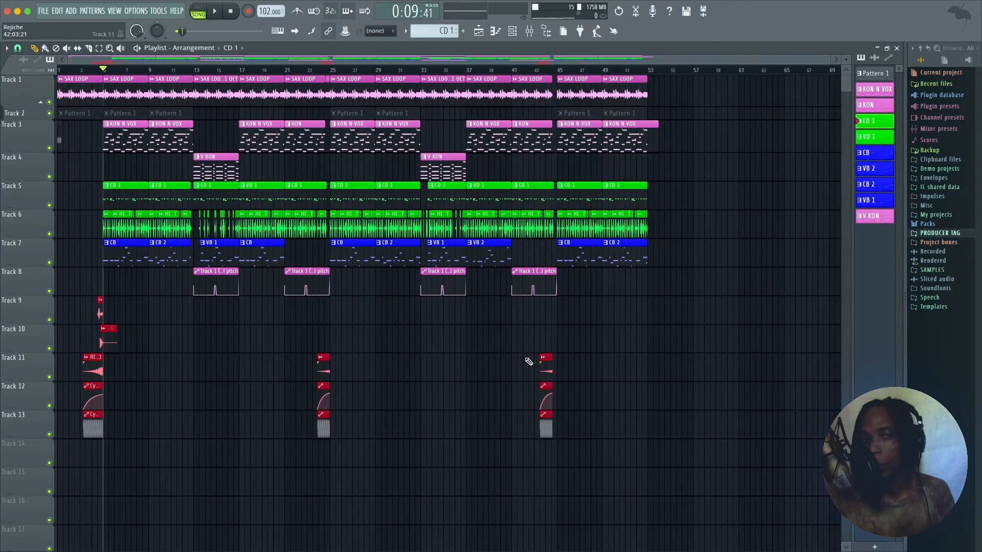